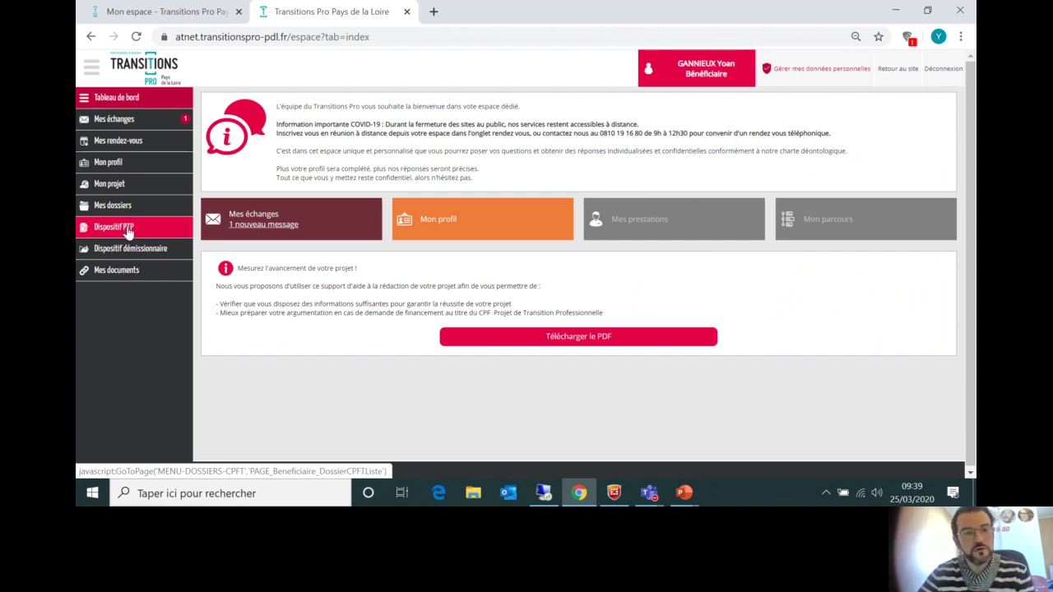
- Start a new PTP dossier and answer Non to having already received PTP funding since 01/01/2019
click(128, 232)
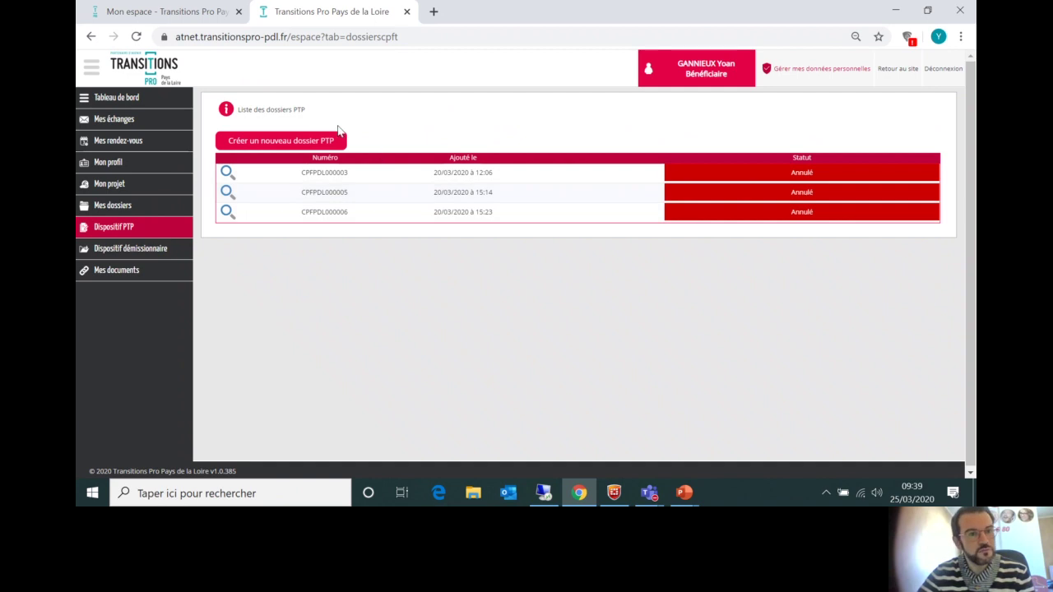
click(283, 141)
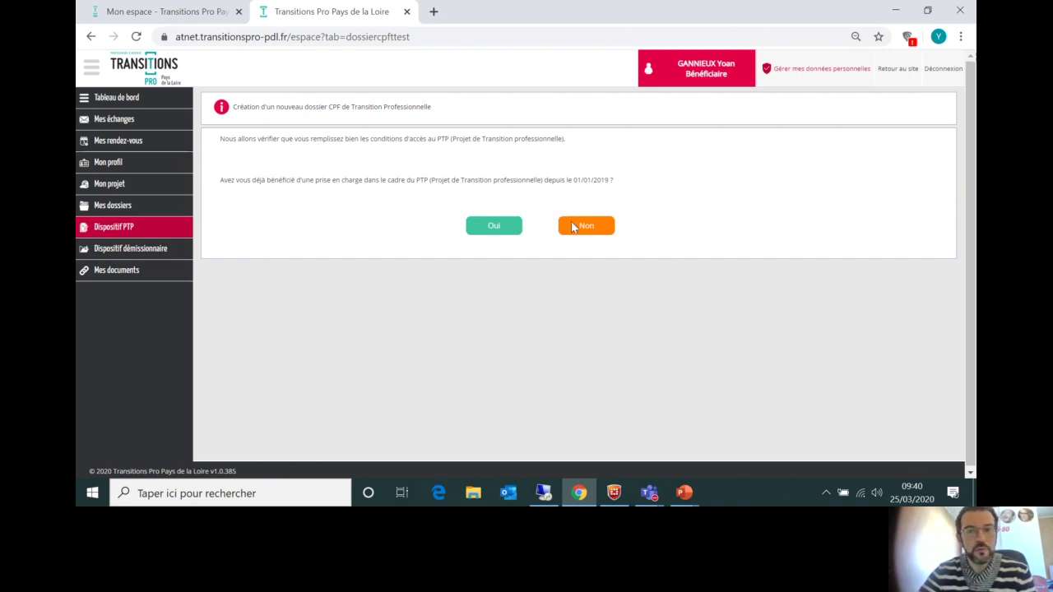
click(597, 234)
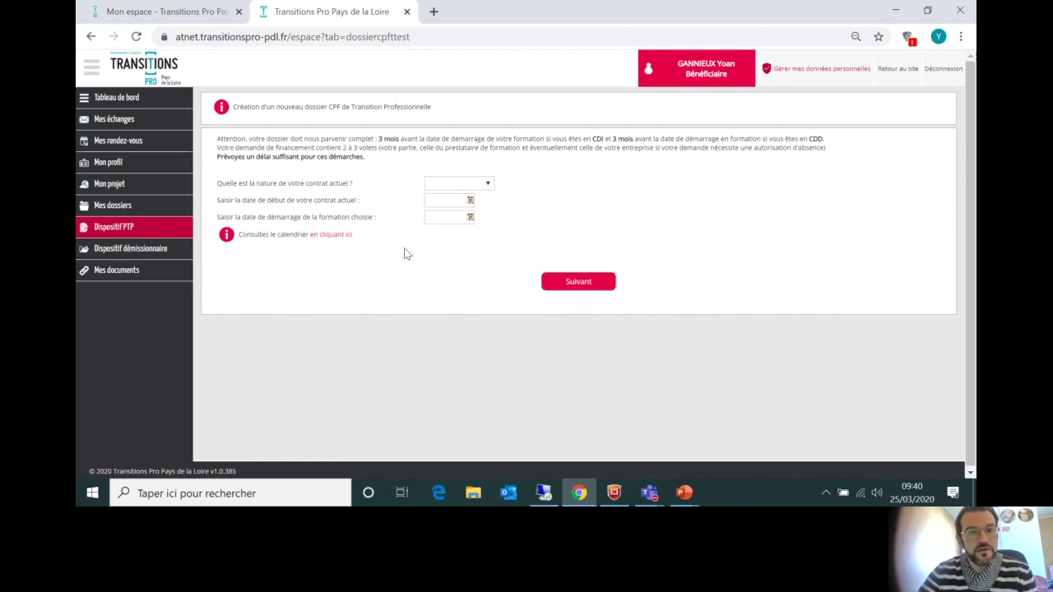
- Set the current contract type to CDI and the contract's start date to 09/07/2018
click(492, 185)
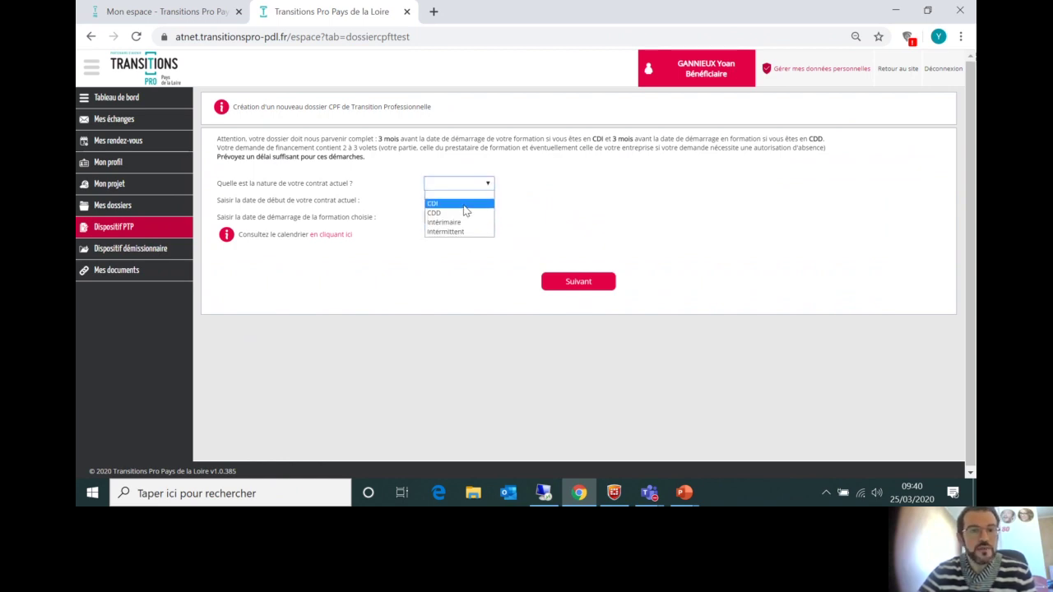
click(467, 204)
click(470, 203)
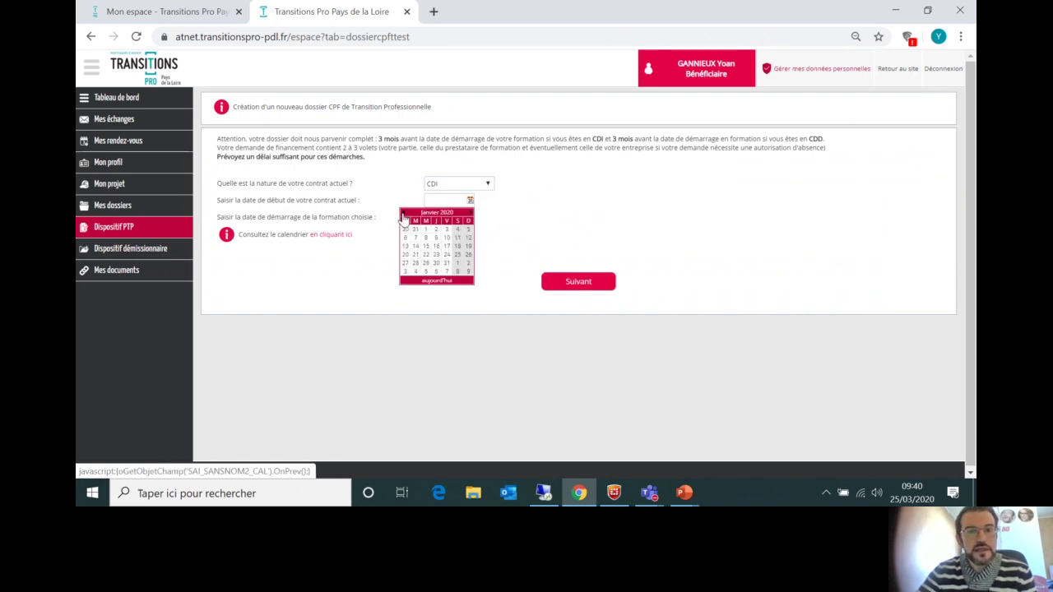
click(404, 215)
click(404, 215)
click(404, 215)
click(404, 215)
click(404, 217)
click(404, 216)
click(404, 215)
click(404, 215)
double_click(404, 216)
click(404, 216)
double_click(404, 216)
click(404, 216)
double_click(404, 215)
double_click(404, 215)
click(408, 247)
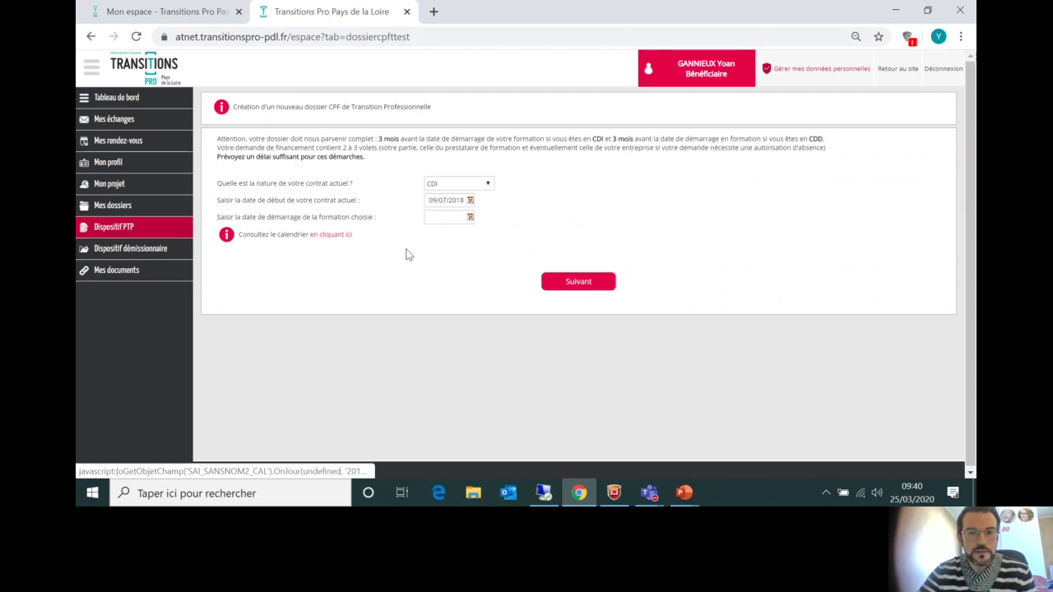
- Set the chosen training's start date to 07/10/2020 and submit the contract and training details
click(470, 219)
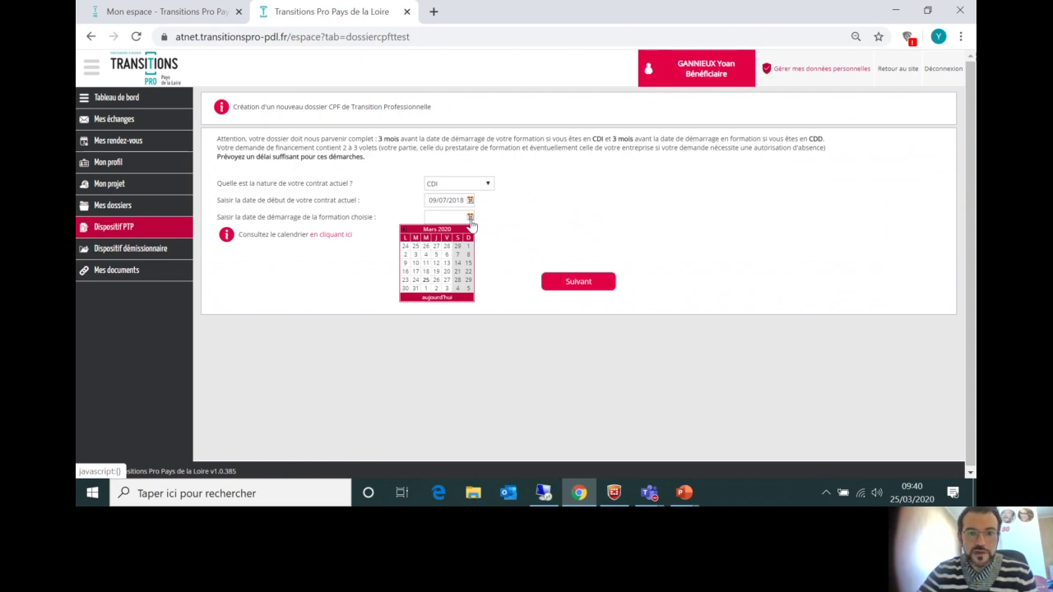
click(470, 229)
click(469, 230)
click(470, 229)
click(469, 232)
click(470, 232)
click(469, 232)
click(470, 232)
click(423, 255)
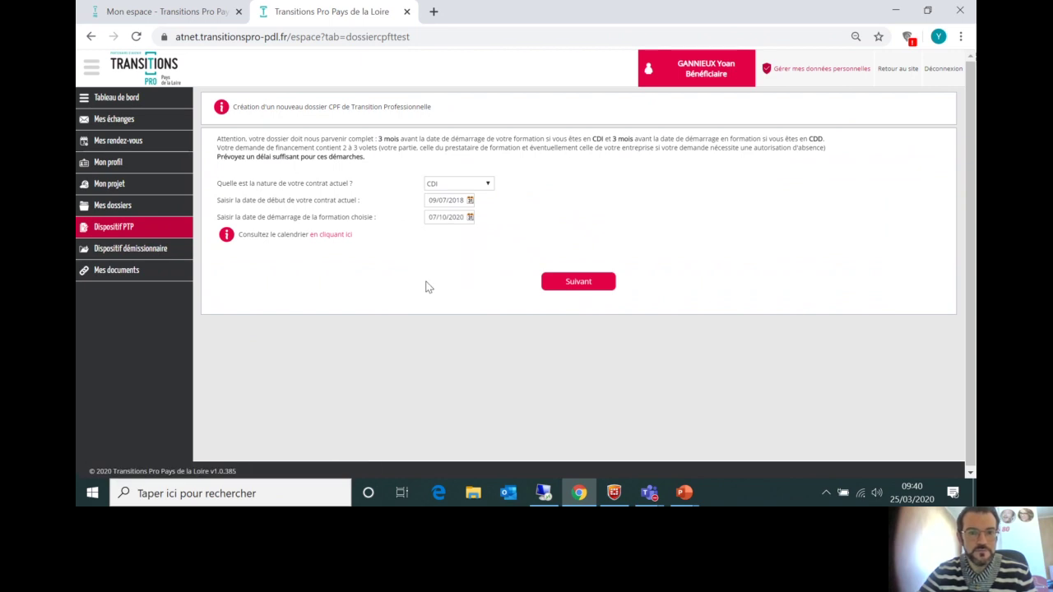
click(577, 283)
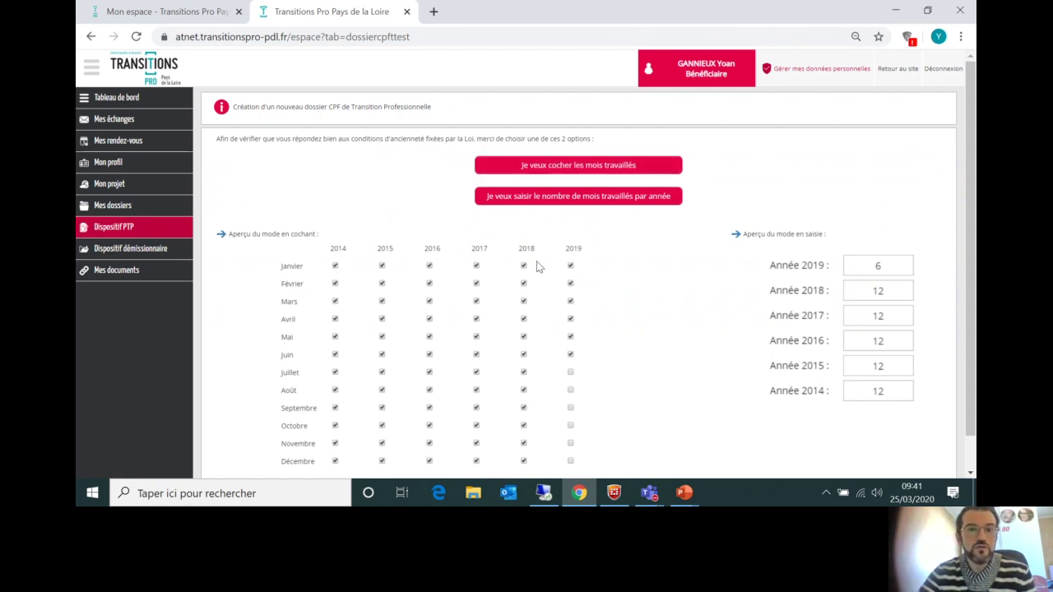
- Enter worked months per year, 3 for 2020 and 12 for each year from 2019 to 2015, and create the dossier
click(619, 201)
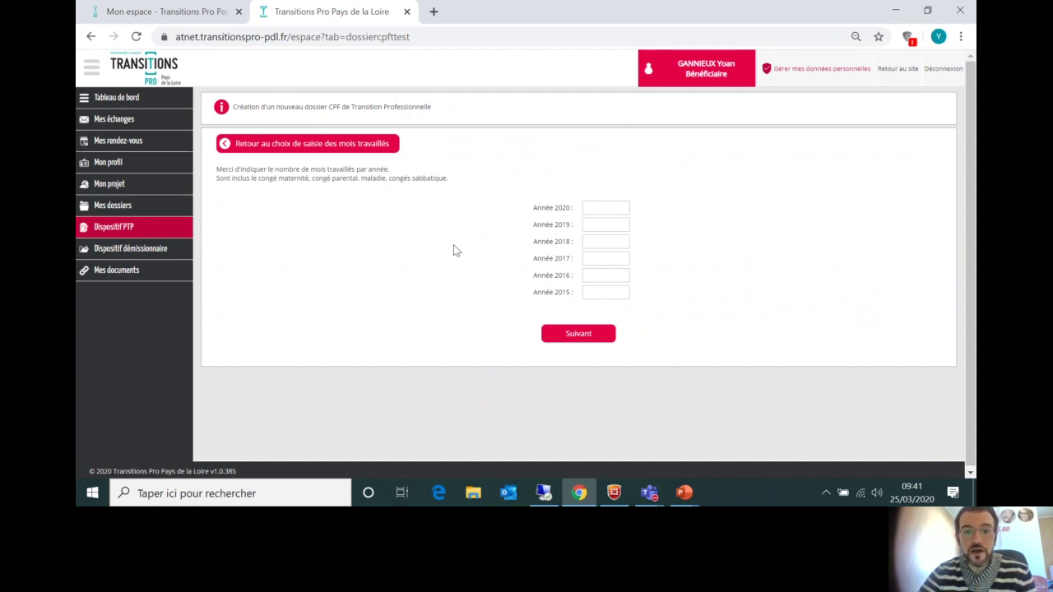
click(598, 208)
text(3)
click(592, 224)
text(12)
click(606, 242)
text(12)
click(609, 259)
text(12)
click(609, 275)
text(12)
click(613, 295)
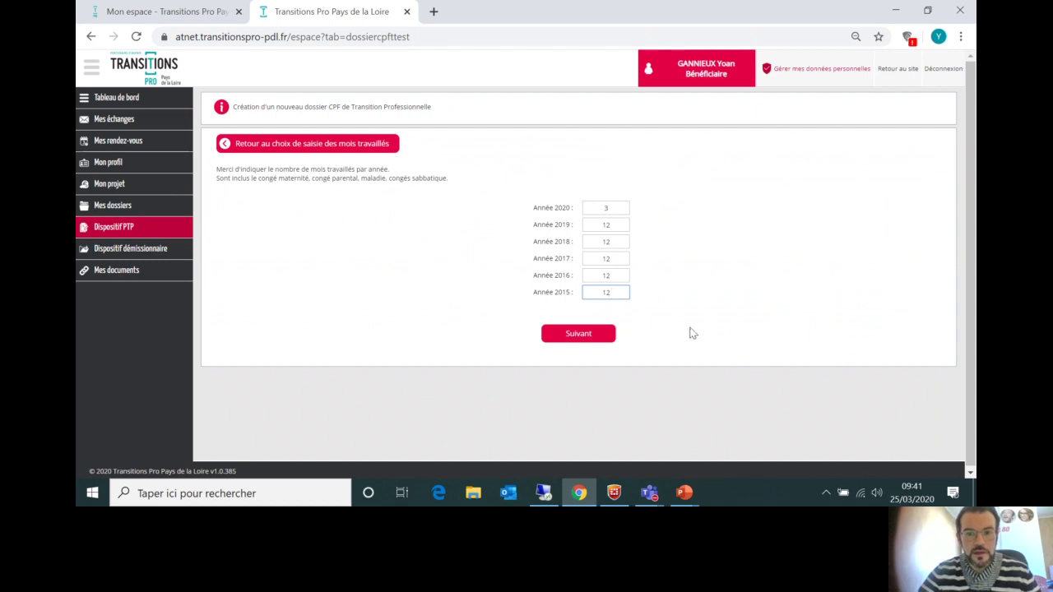
click(600, 337)
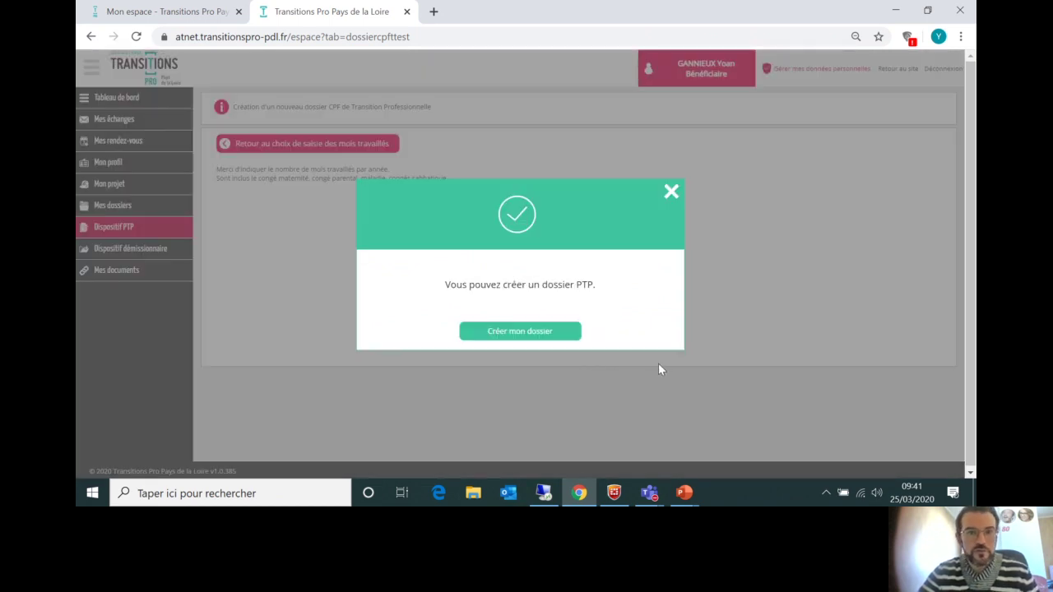
click(553, 335)
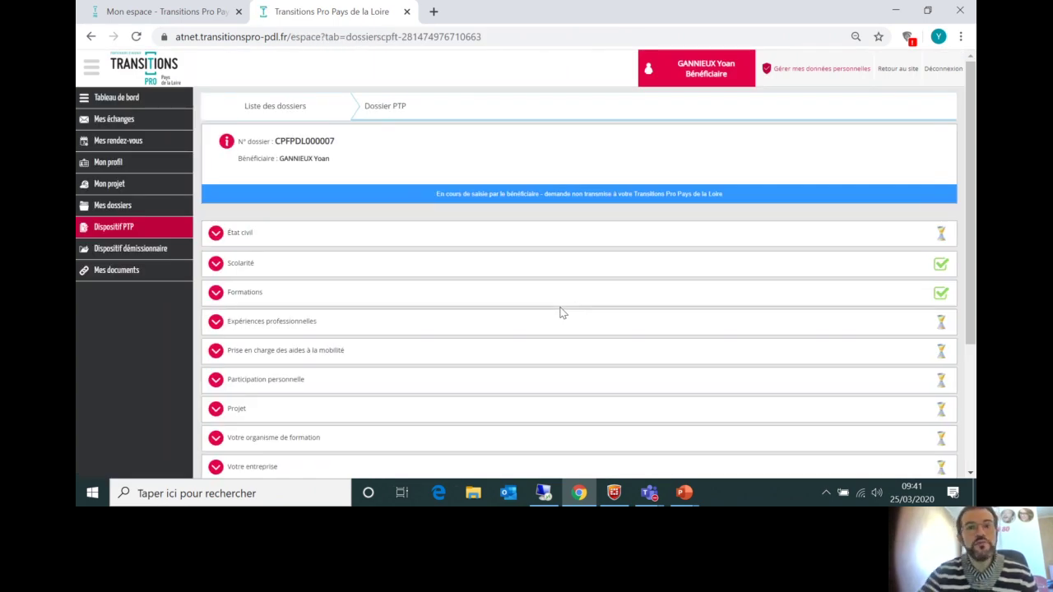
- Expand the Formations, Expériences professionnelles and Prise en charge des aides à la mobilité sections to review their fields
scroll(469, 282, down, 1)
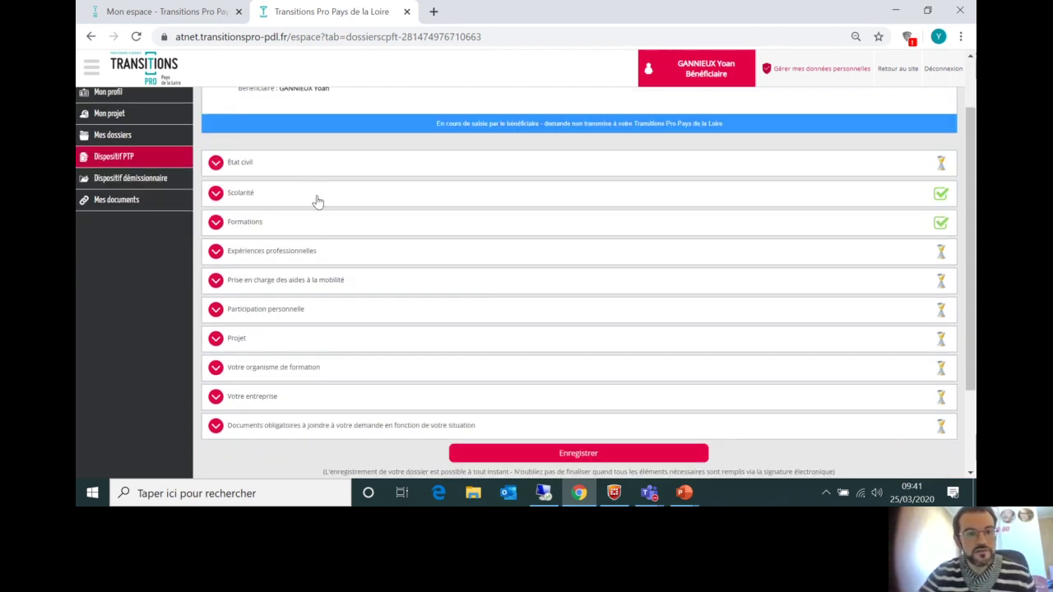
click(292, 228)
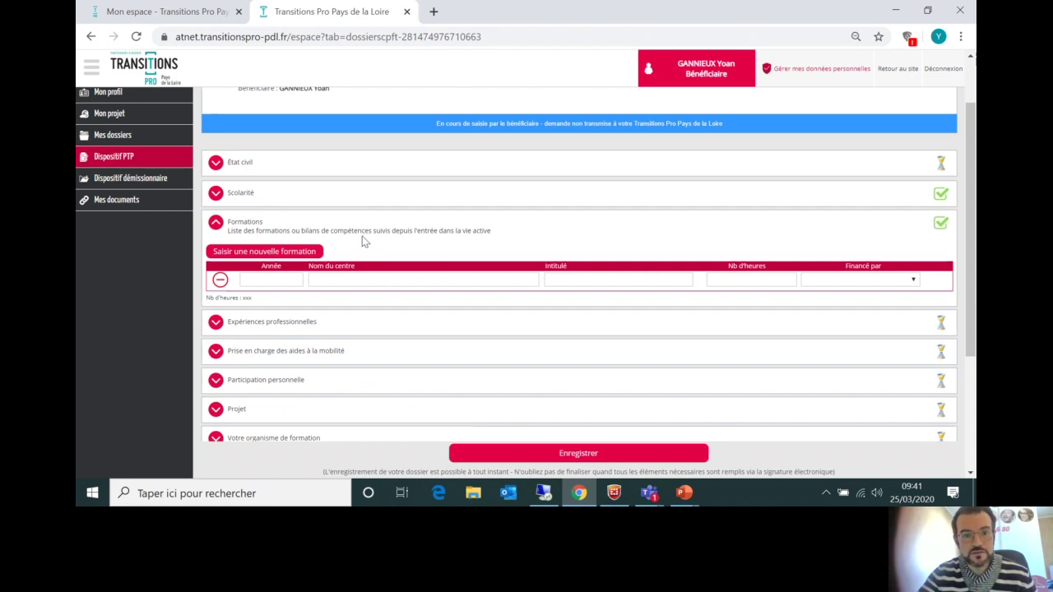
click(287, 323)
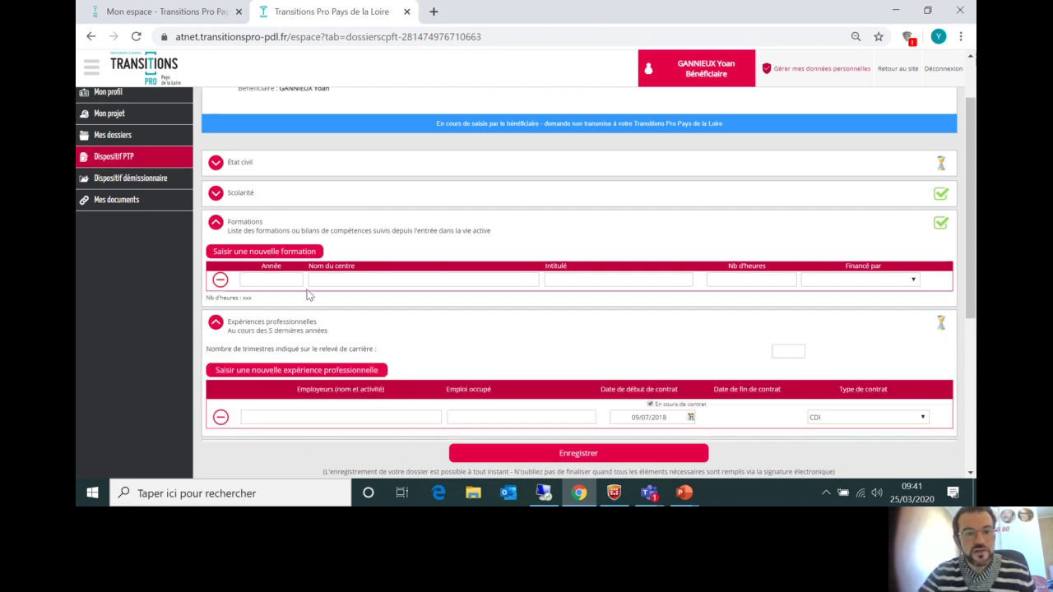
scroll(313, 284, down, 1)
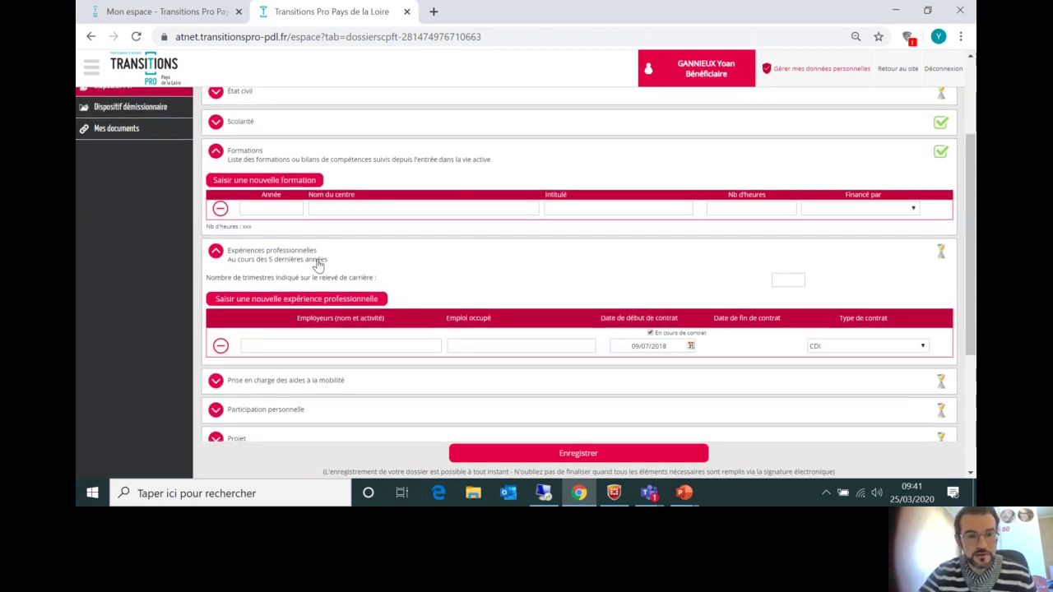
scroll(316, 269, down, 1)
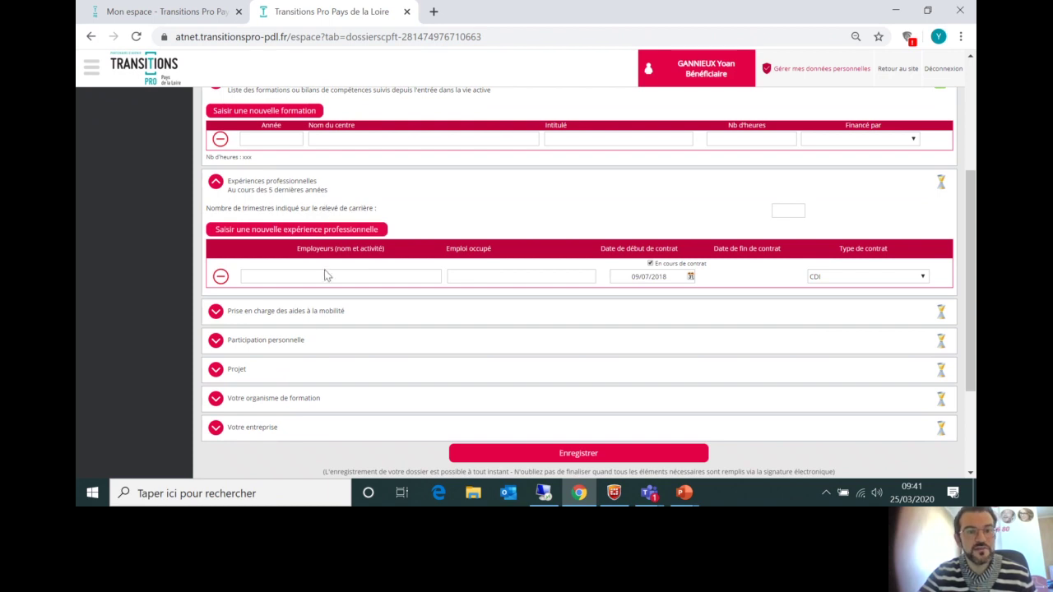
click(316, 312)
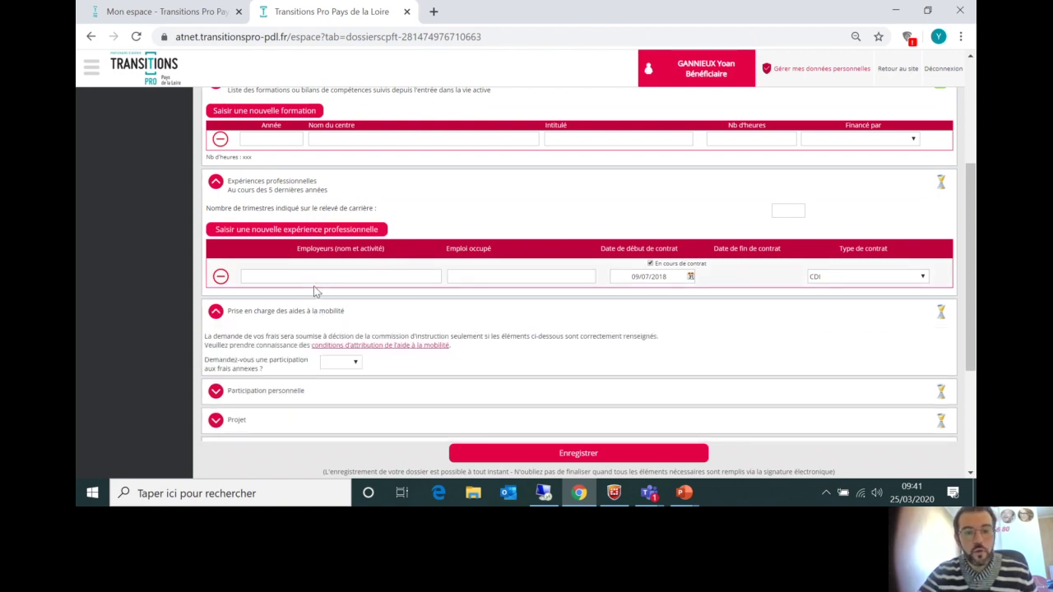
scroll(313, 309, down, 1)
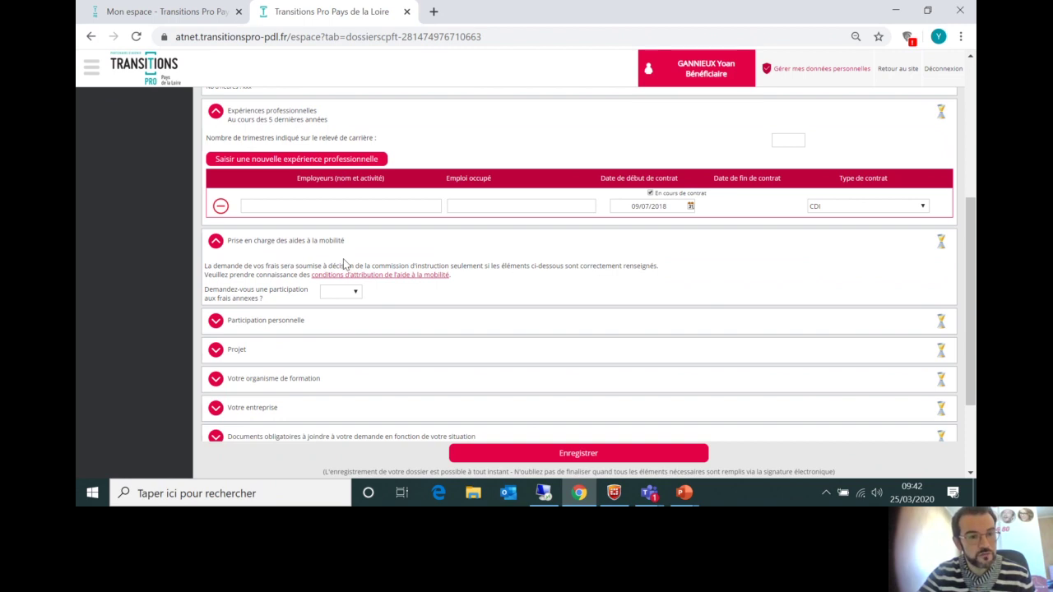
- In Participation personnelle, answer Oui to contributing to the financing and review the additional fields
scroll(344, 264, down, 2)
click(282, 257)
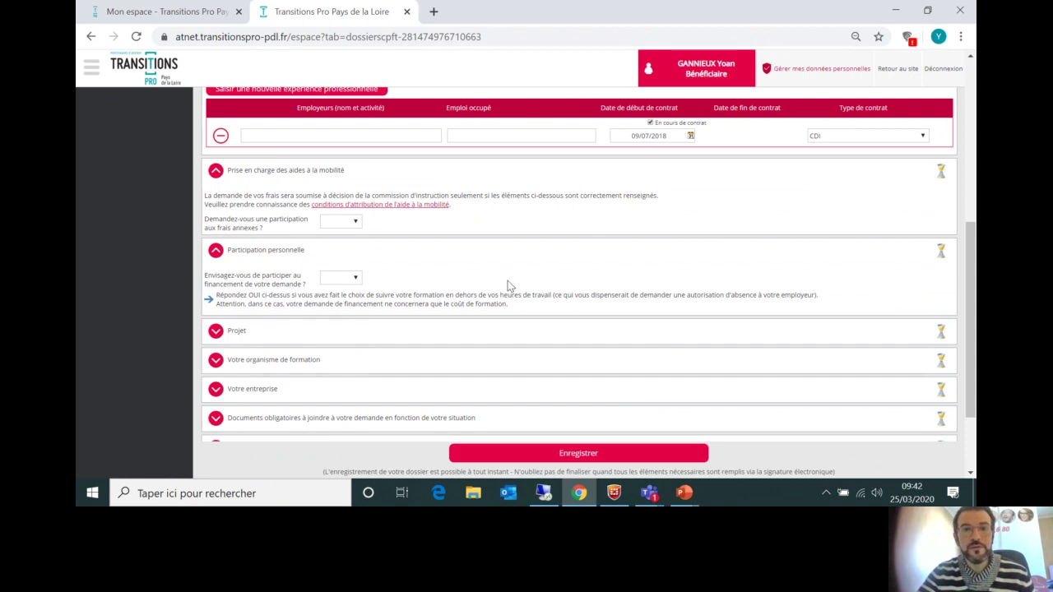
click(356, 280)
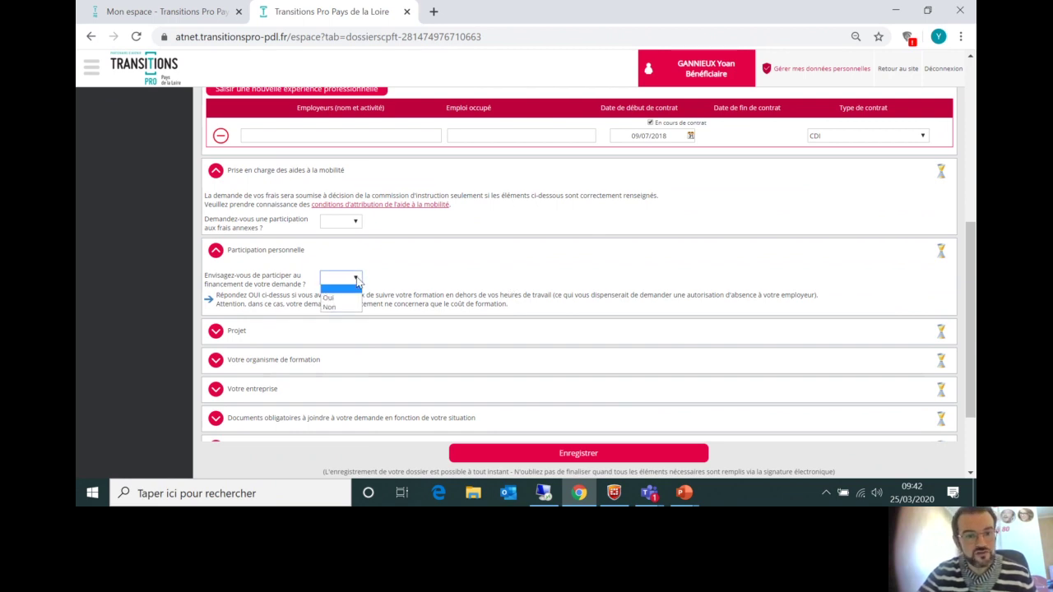
click(354, 297)
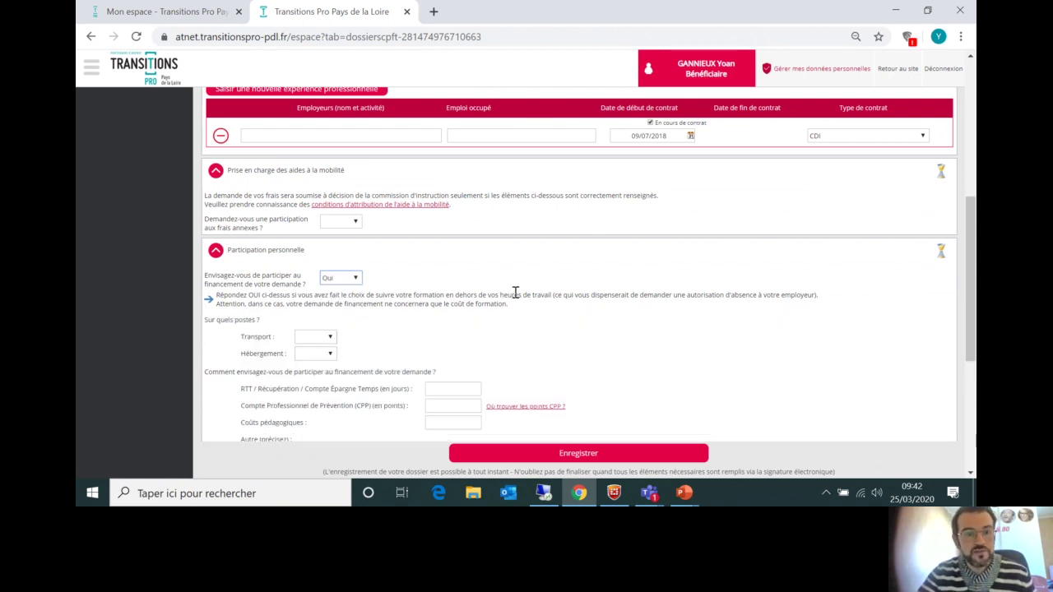
scroll(551, 292, down, 1)
scroll(559, 293, down, 2)
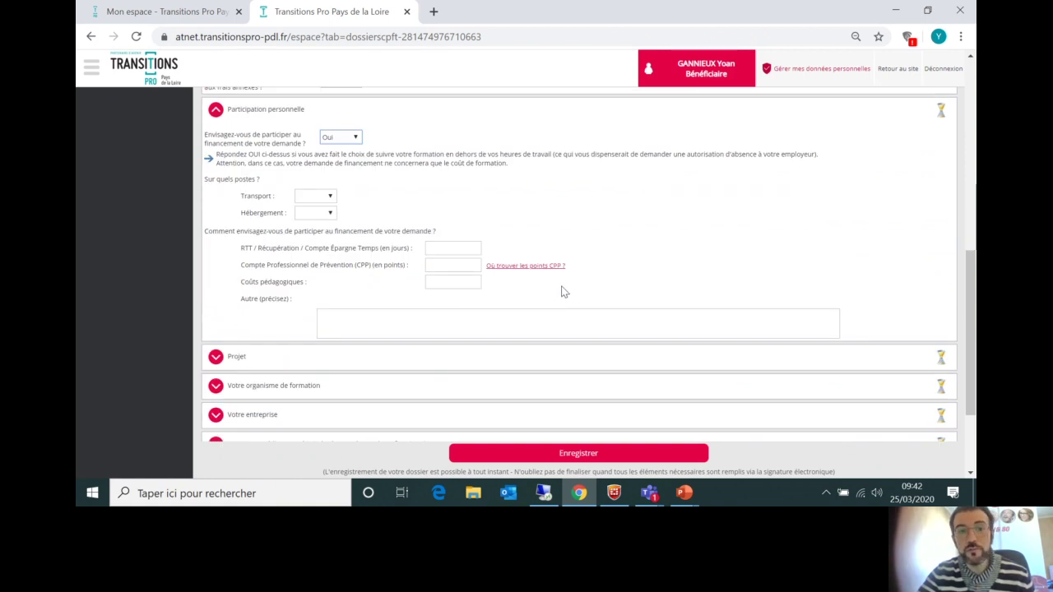
scroll(578, 274, up, 1)
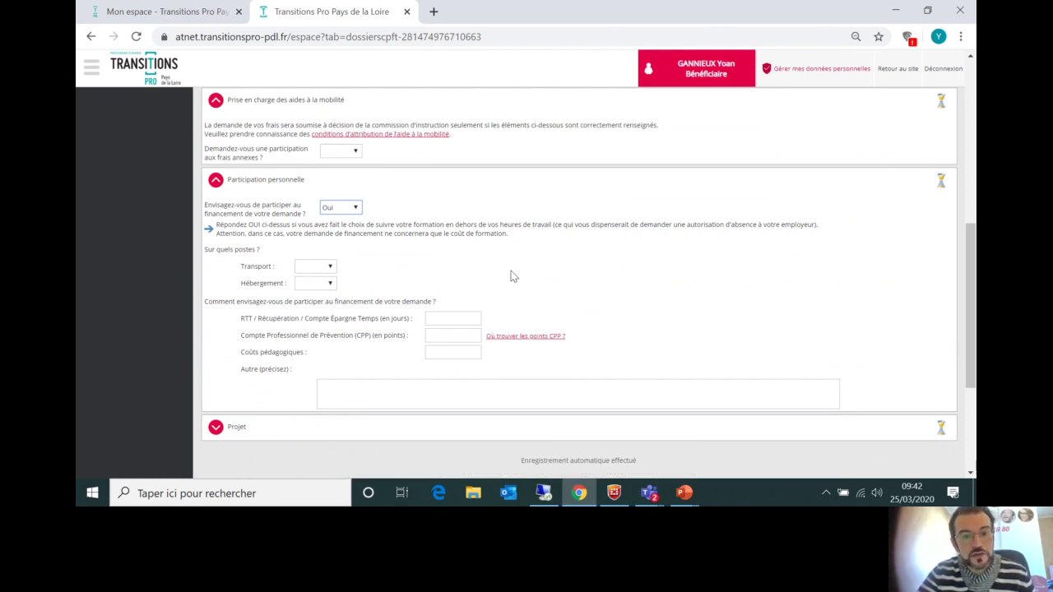
scroll(512, 272, down, 2)
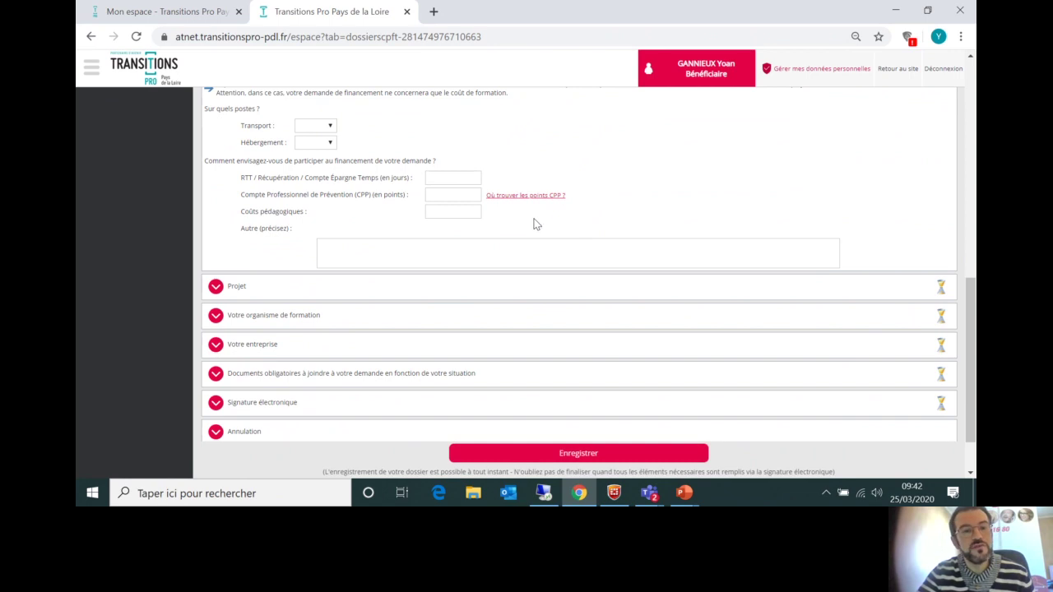
- Expand the Projet section and review its description fields, optional attachments and funding request questions
click(267, 289)
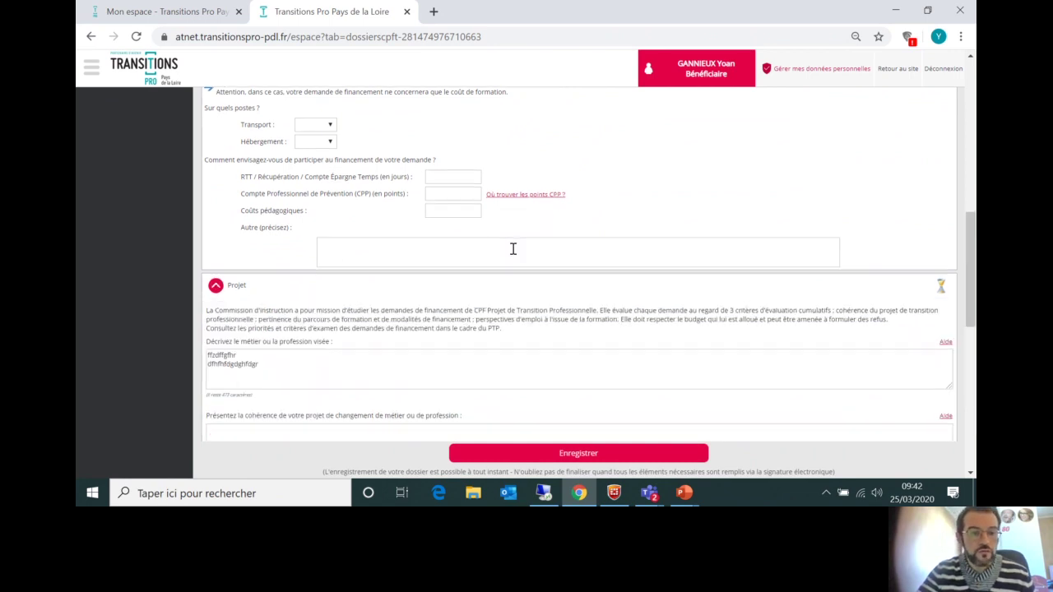
scroll(511, 240, down, 1)
scroll(436, 219, down, 1)
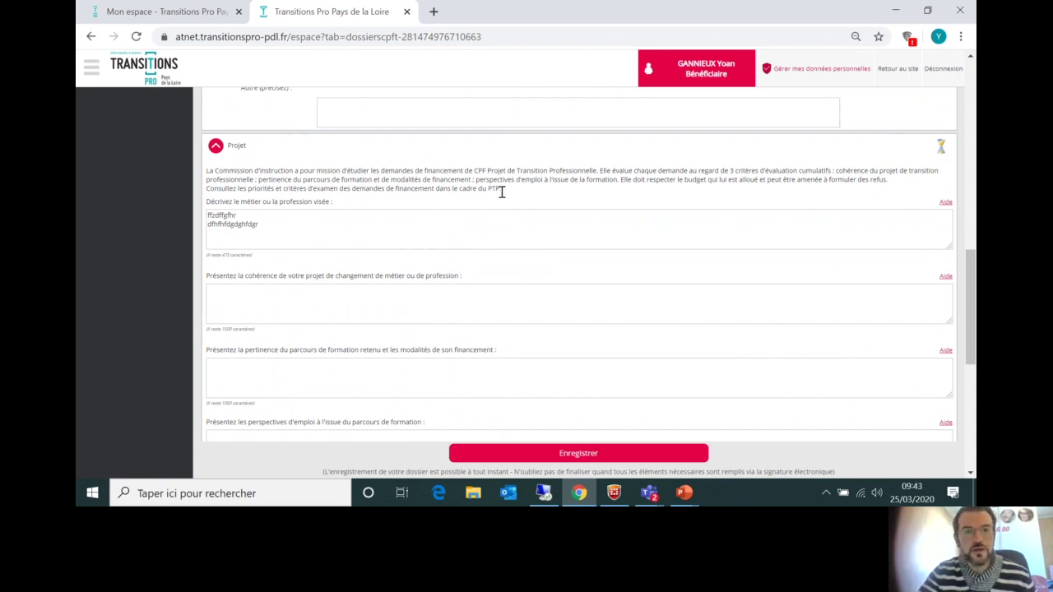
scroll(501, 190, down, 5)
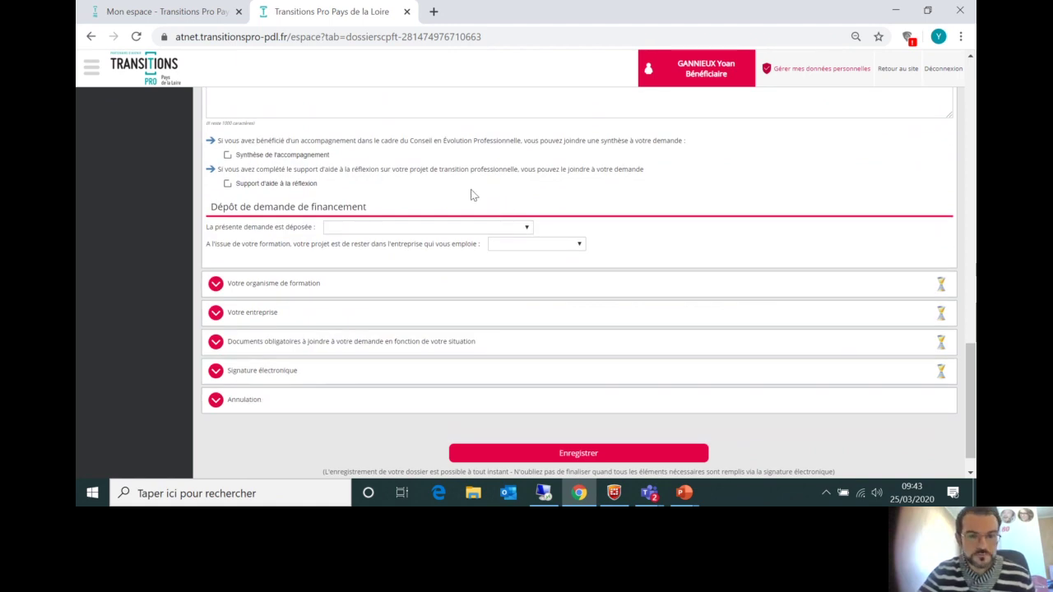
- Expand Votre organisme de formation, view the organisation search window and close it without searching
click(314, 293)
scroll(329, 277, down, 2)
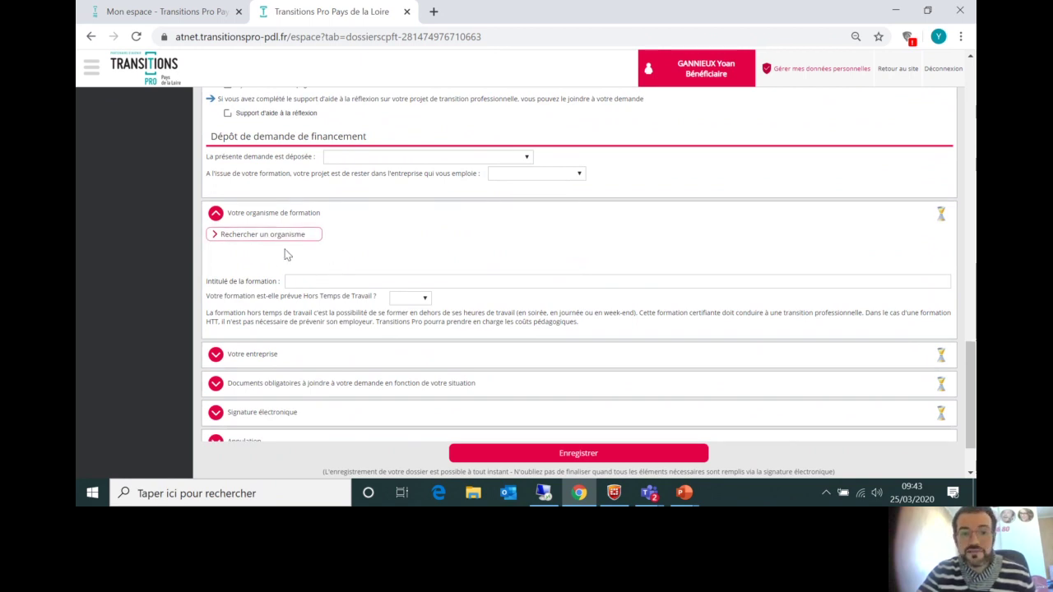
click(305, 234)
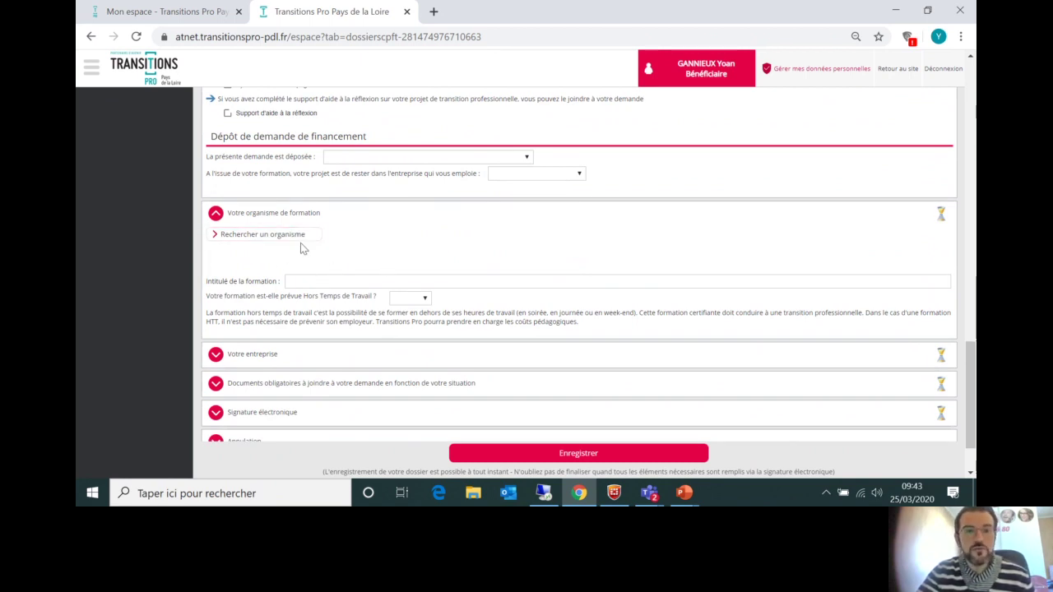
scroll(284, 237, down, 2)
click(284, 168)
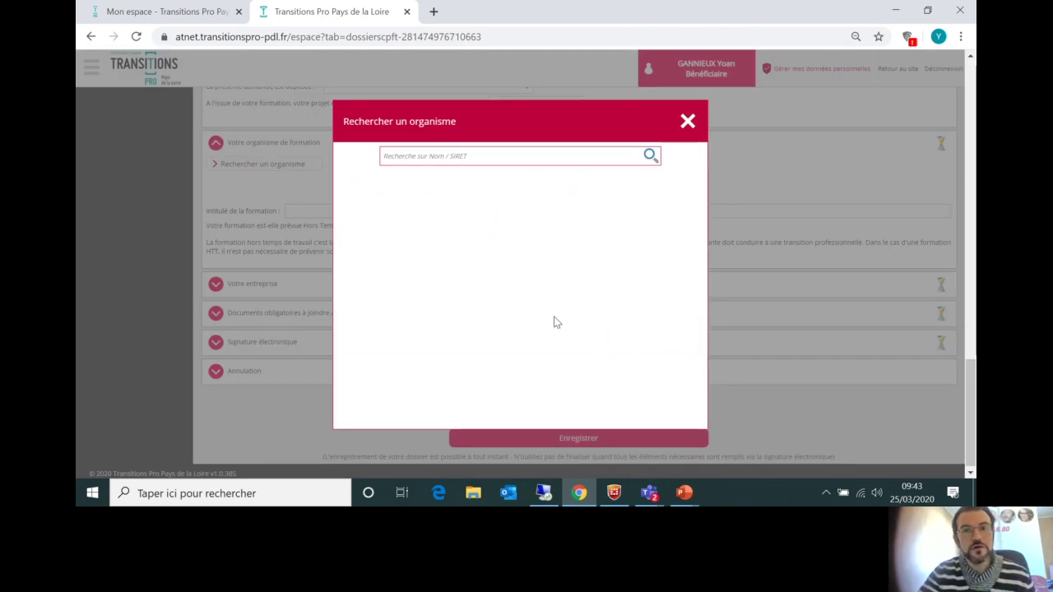
click(687, 121)
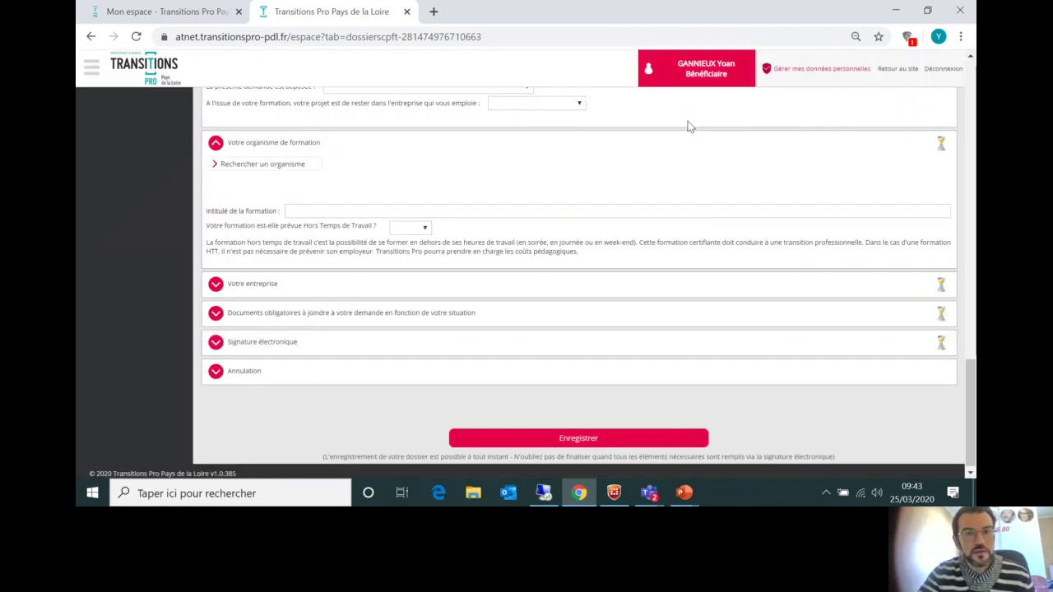
- Examine the training title field and the Hors Temps de Travail choice without entering anything
click(531, 212)
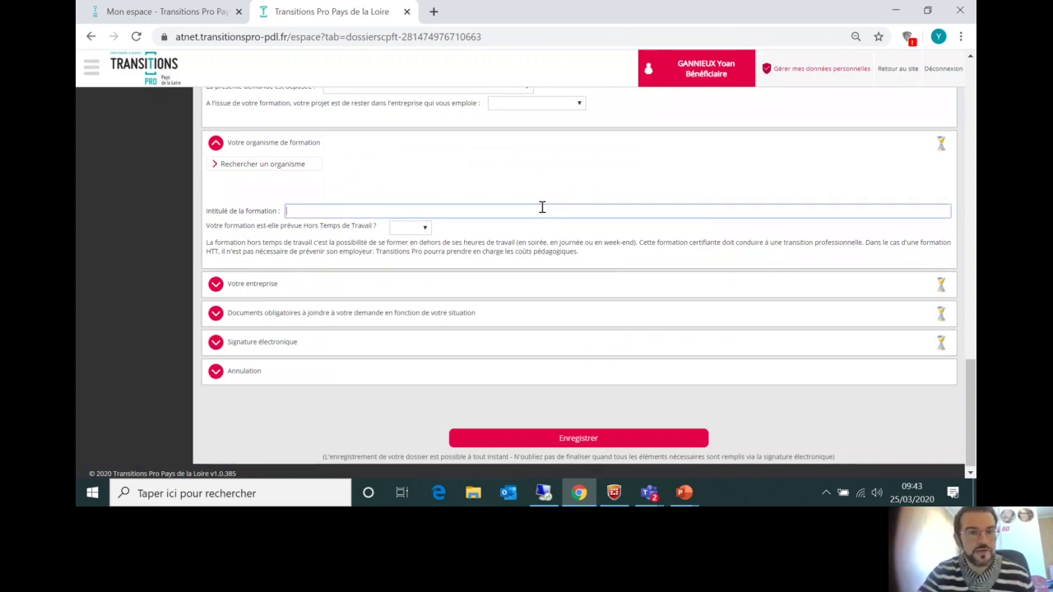
click(425, 228)
click(500, 230)
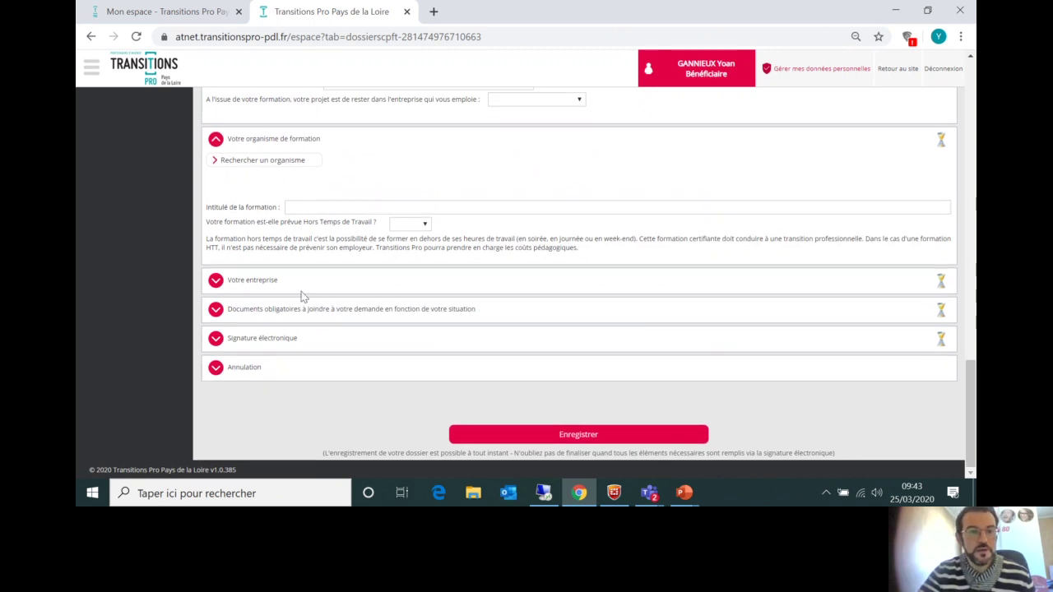
- Expand Votre entreprise, view the company search window and close it without searching
click(251, 283)
scroll(460, 259, down, 1)
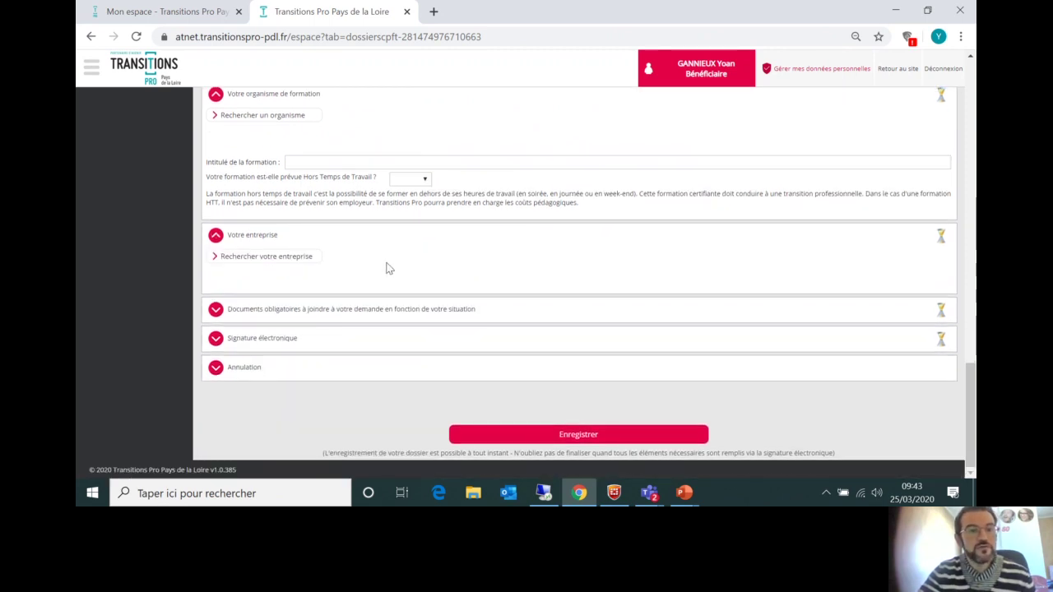
click(271, 258)
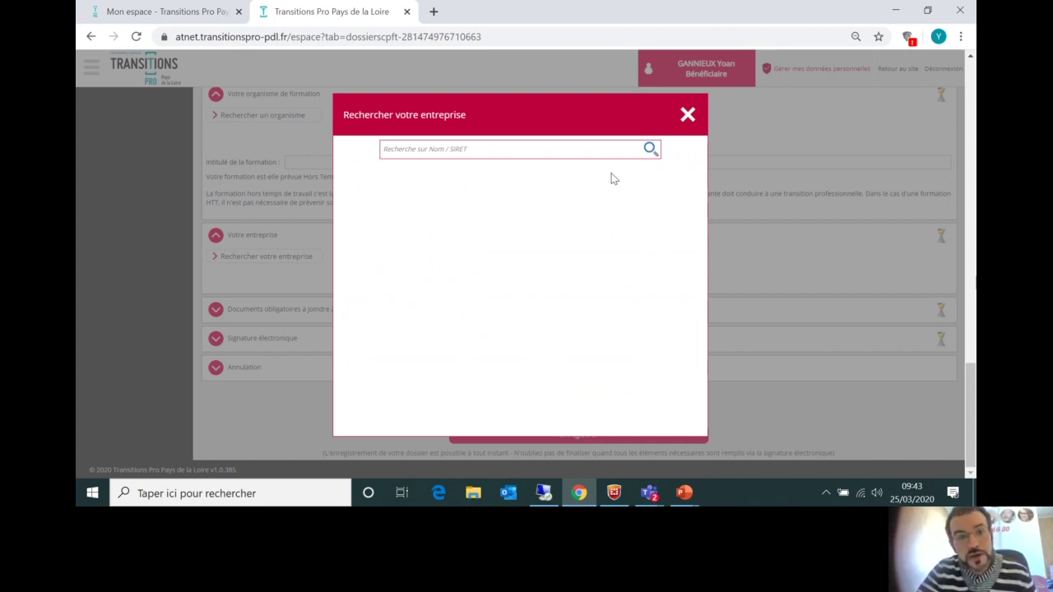
click(688, 115)
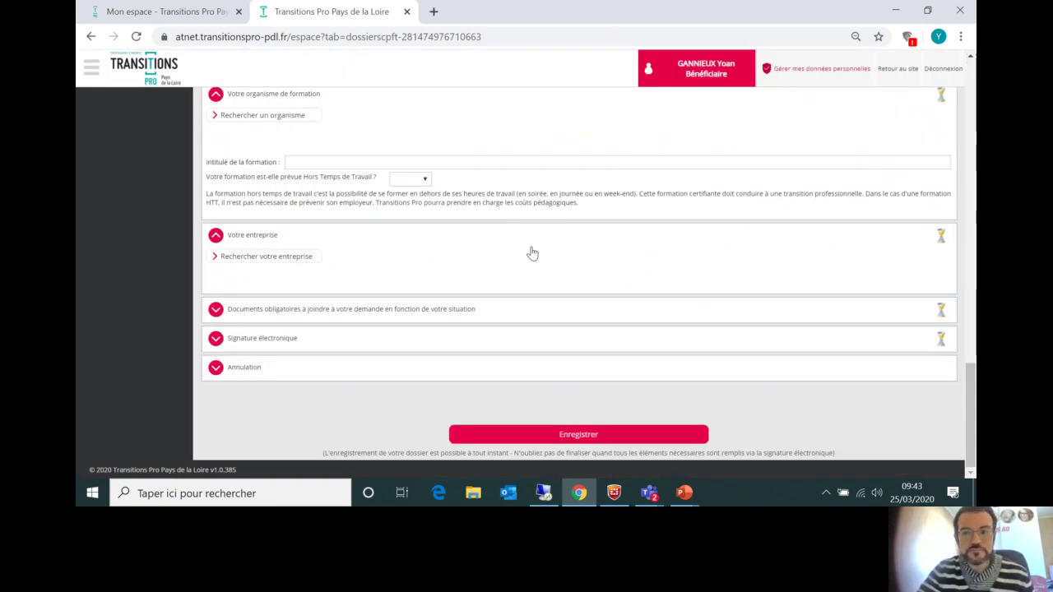
- Expand the Documents obligatoires section and attach the file "0 (1)" from Images as the relevé de carrière
click(390, 319)
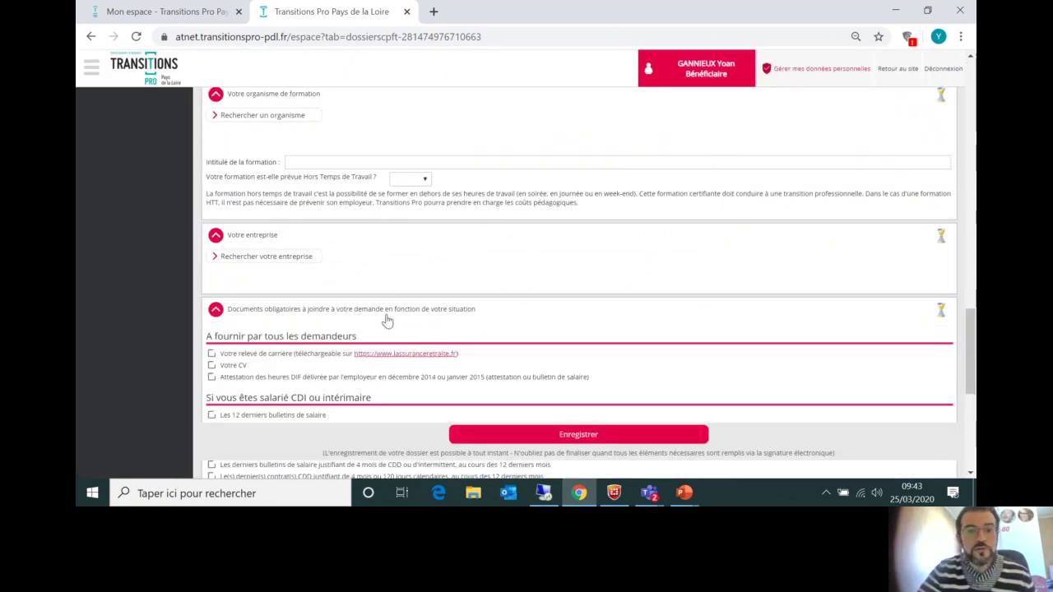
scroll(466, 250, down, 2)
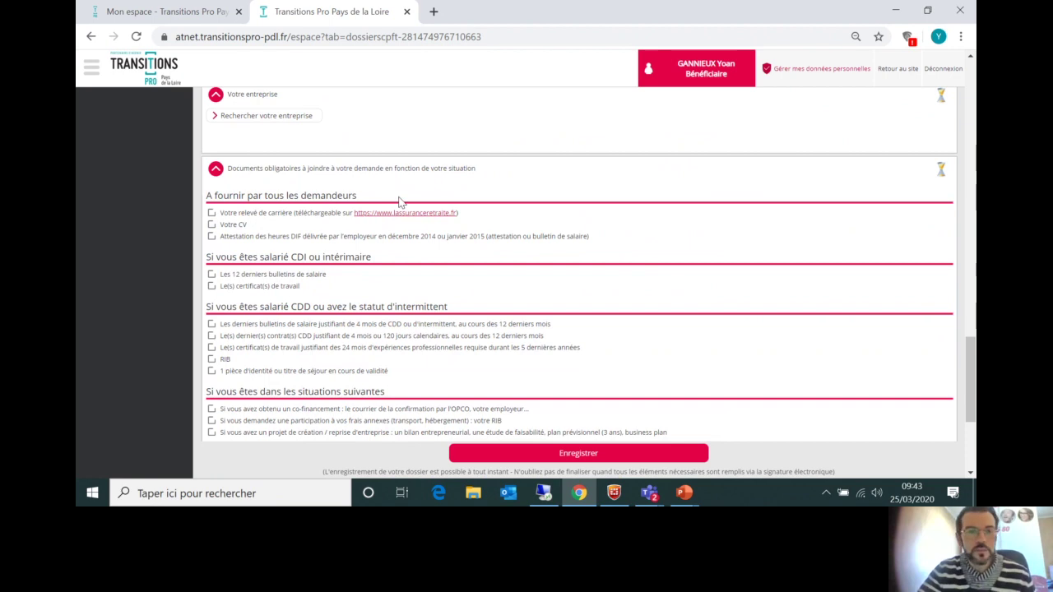
scroll(494, 216, down, 1)
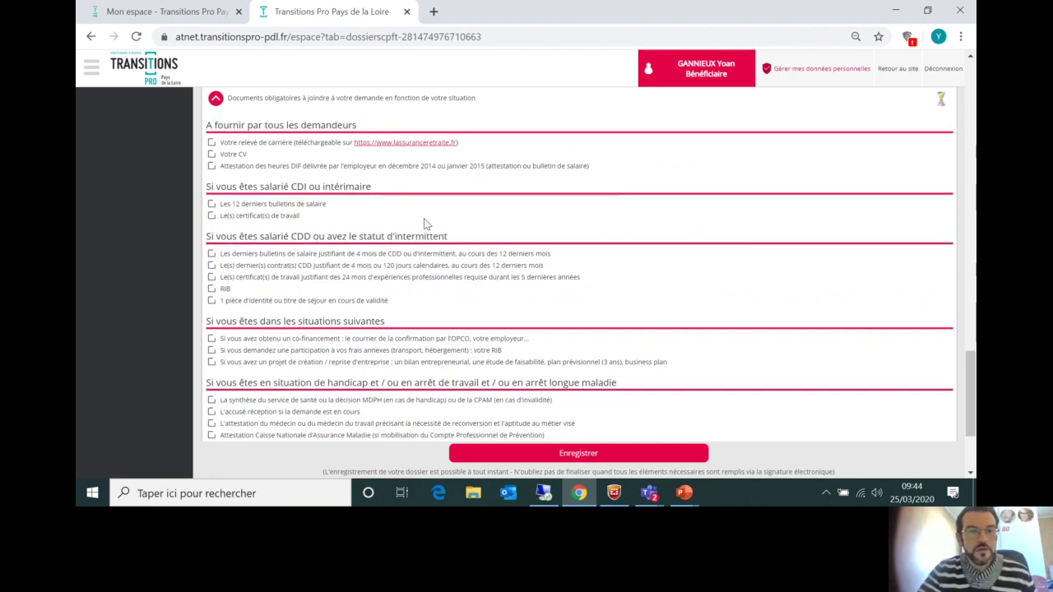
click(238, 142)
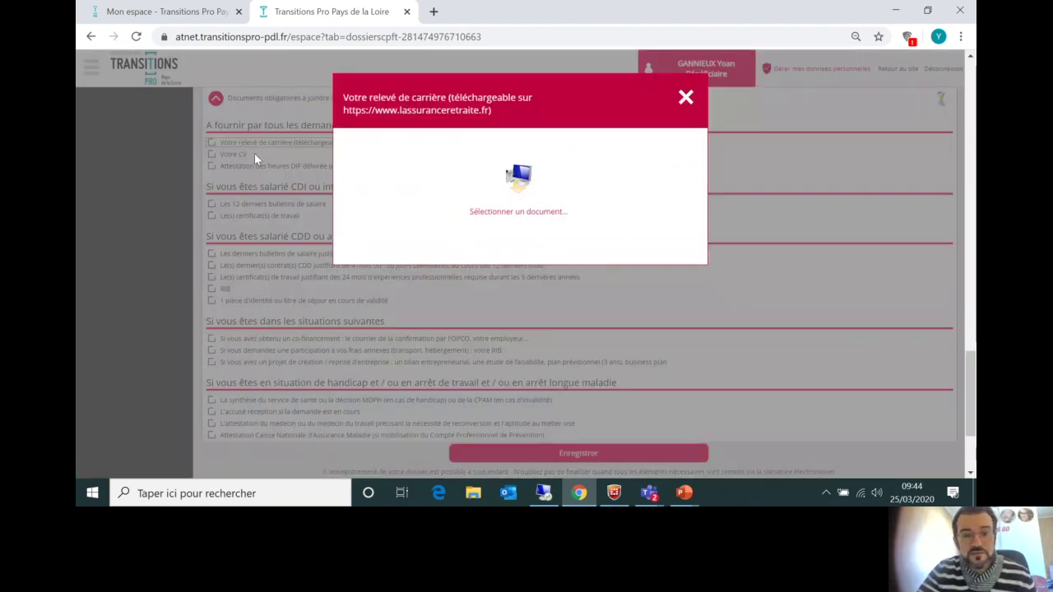
click(519, 196)
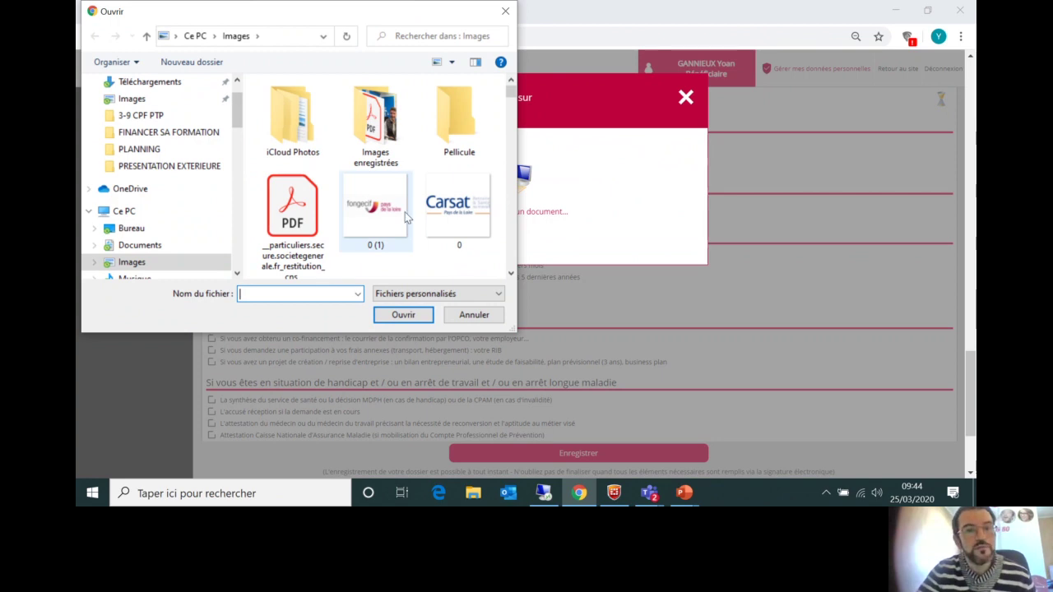
click(390, 229)
click(403, 314)
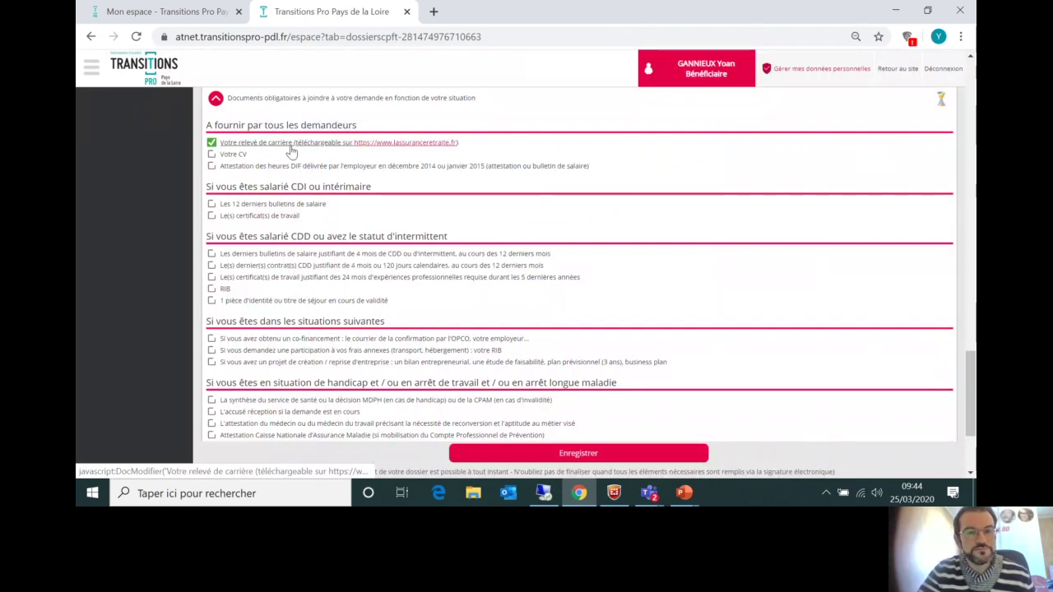
- Review the remaining mandatory documents and expand Signature électronique to read the declarations and finalisation option
scroll(370, 165, down, 1)
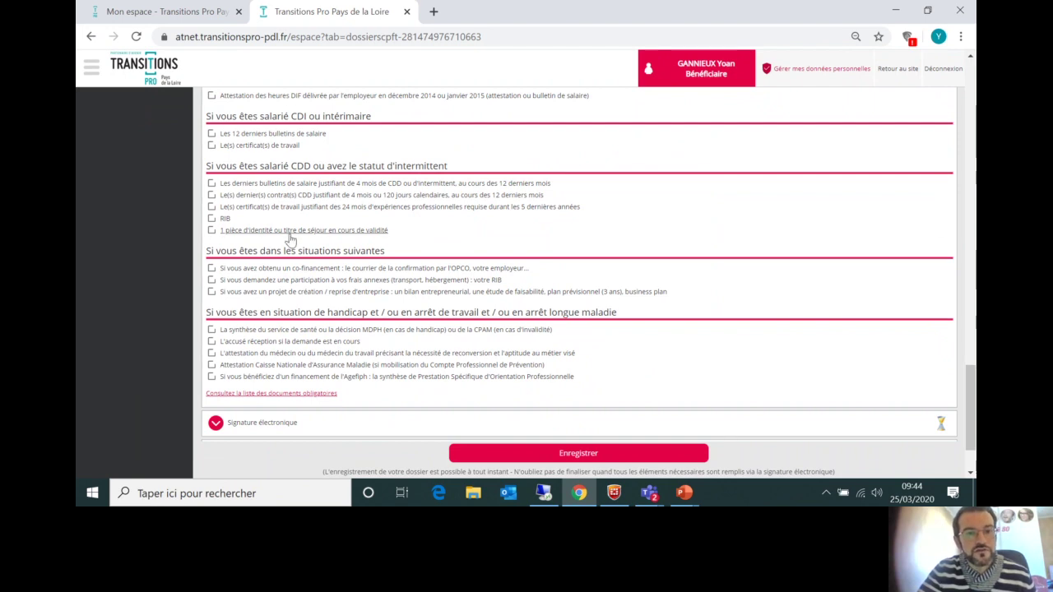
scroll(340, 271, down, 1)
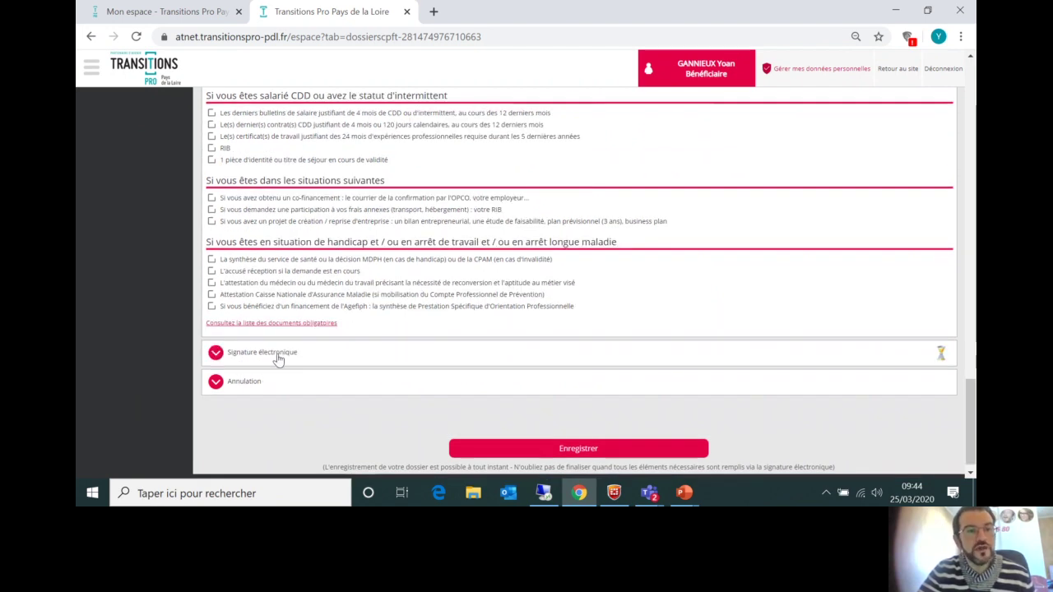
click(278, 359)
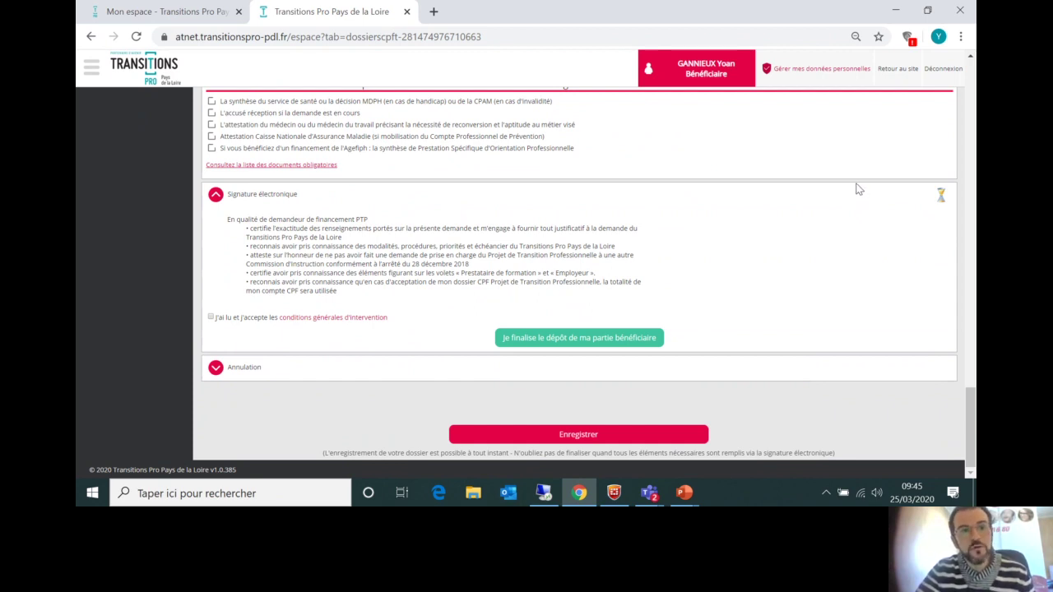
- View the proposed meetings in Mes rendez-vous and the list of messages in Mes échanges
scroll(353, 224, up, 10)
scroll(354, 224, up, 15)
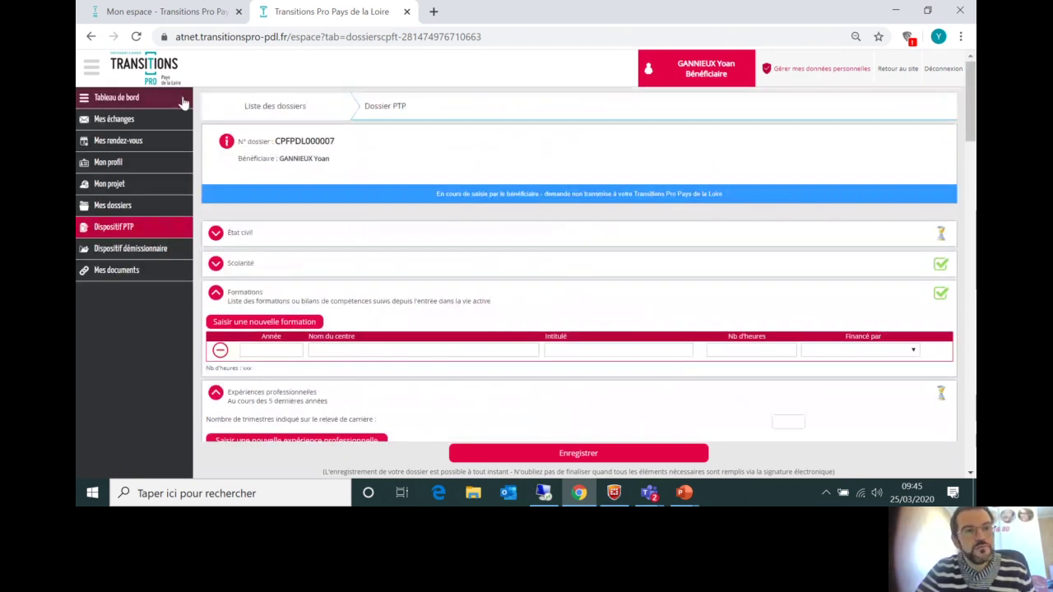
click(125, 142)
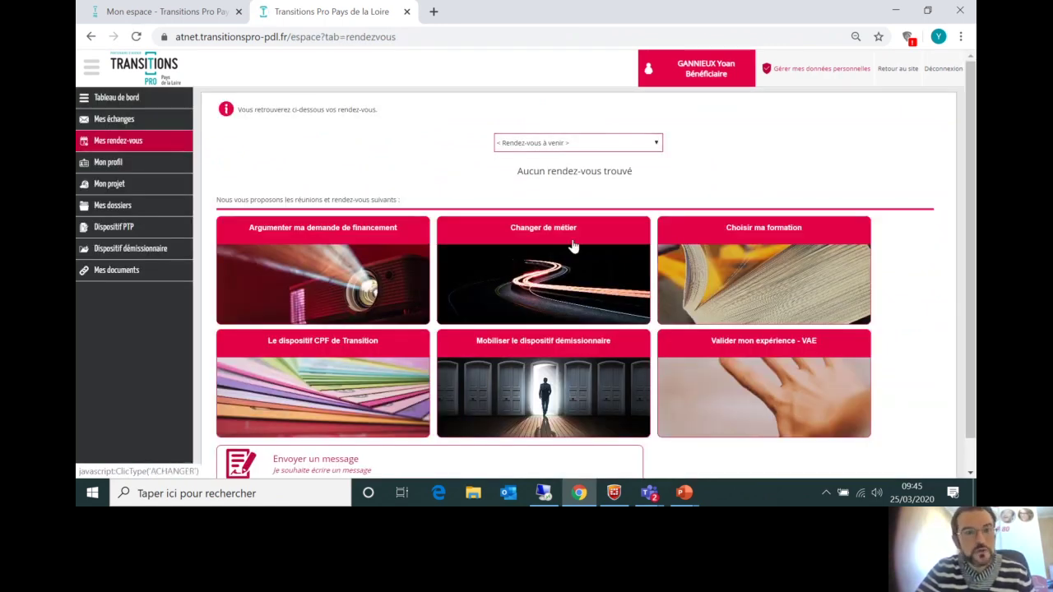
click(110, 123)
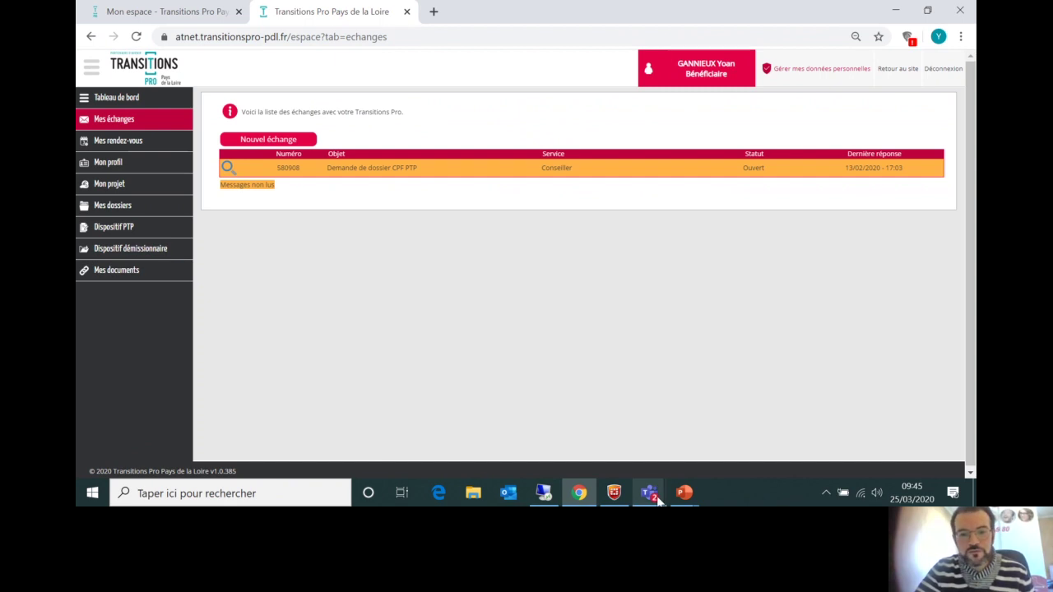
- Switch to the Teams meeting and open its additional meeting options
mouse_move(658, 500)
click(624, 405)
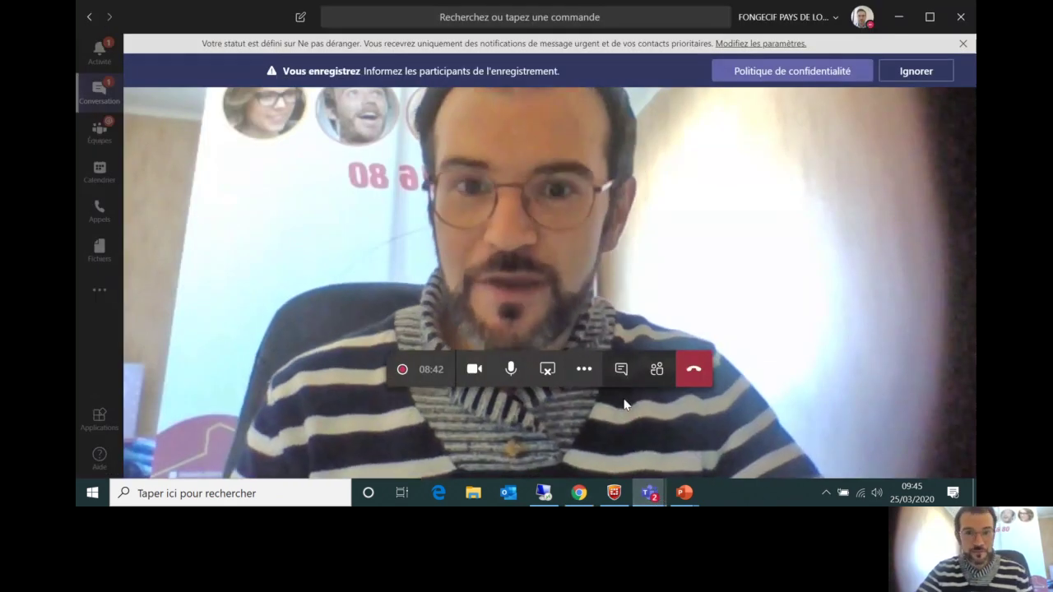
click(584, 368)
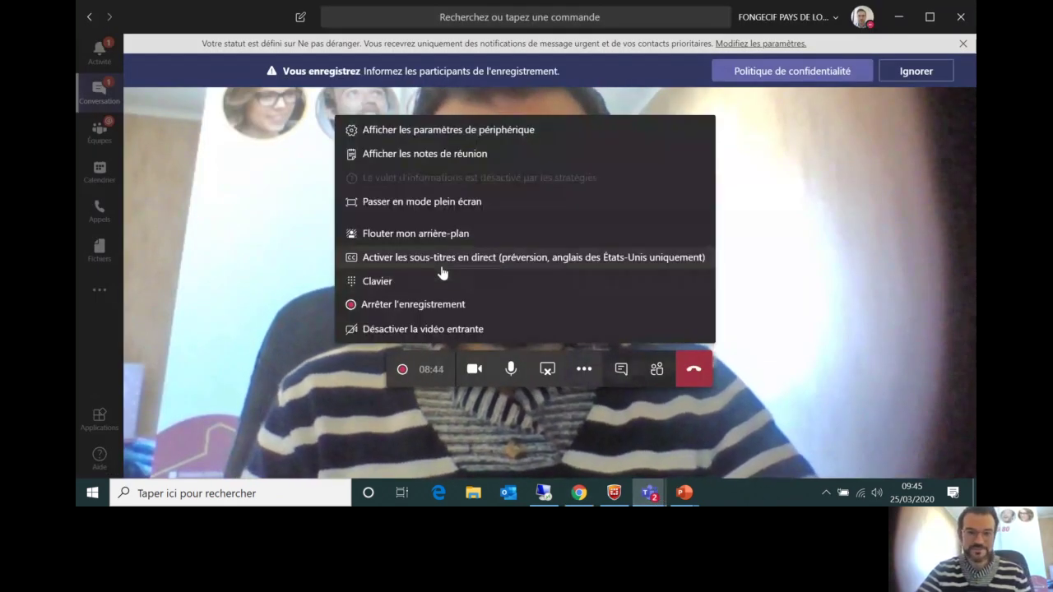